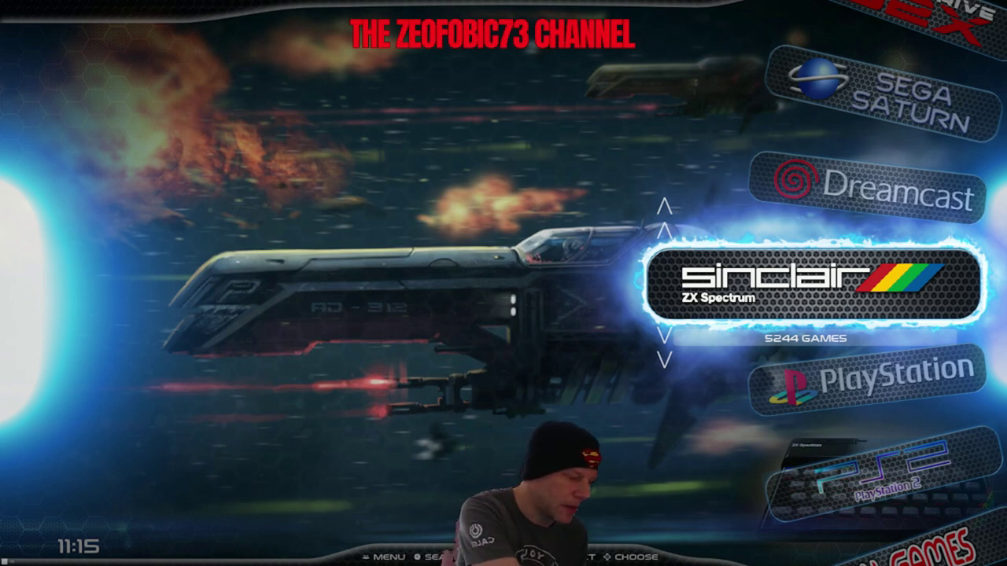
Move the system wheel to Megadrive 32X, then search 'retrobat' and open RetroBat's official website.
{"action": "key", "text": "Down"}
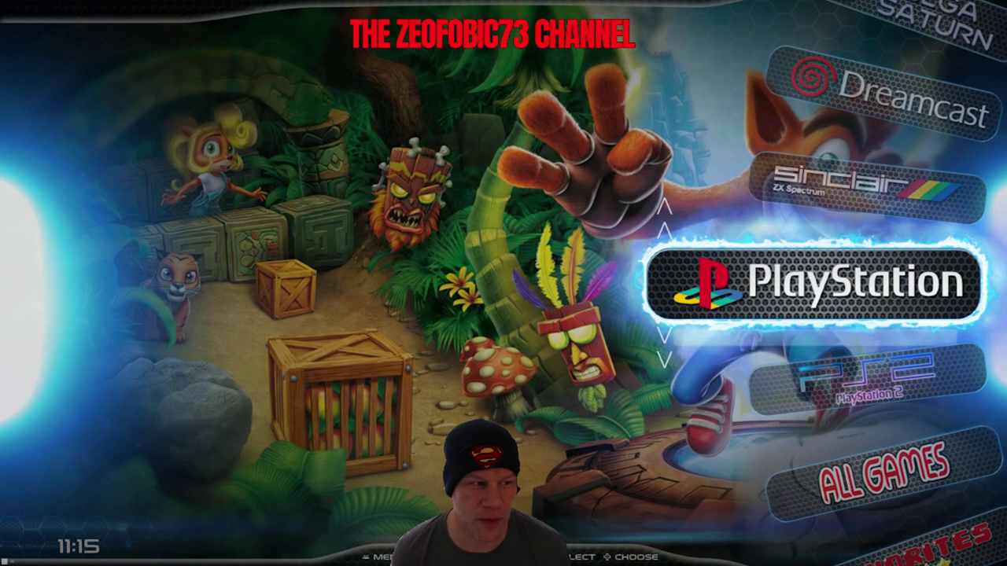
{"action": "key", "text": "Up"}
{"action": "key", "text": "Up"}
{"action": "key", "text": "Up"}
{"action": "key", "text": "Up"}
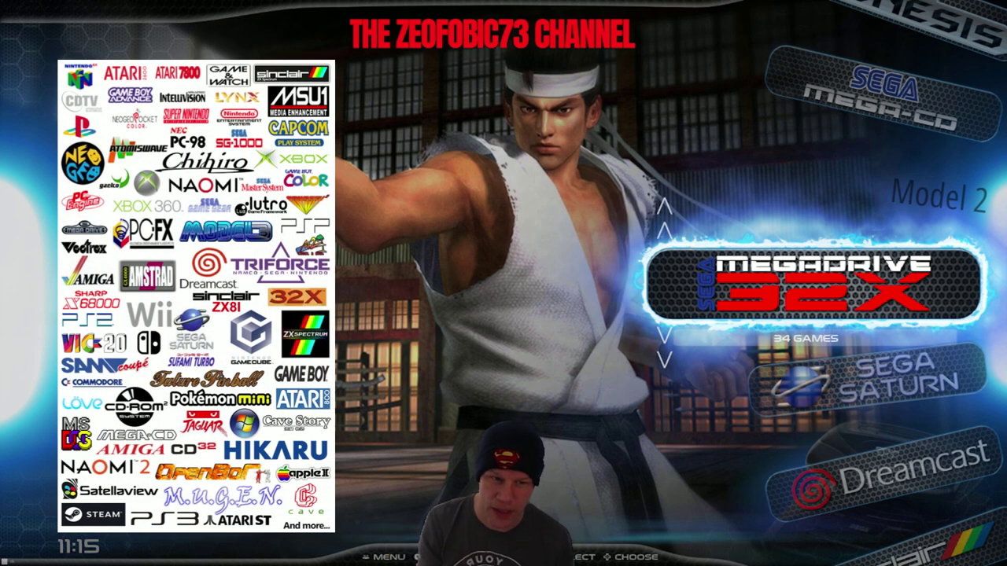
{"action": "type", "text": "at"}
{"action": "key", "text": "Return"}
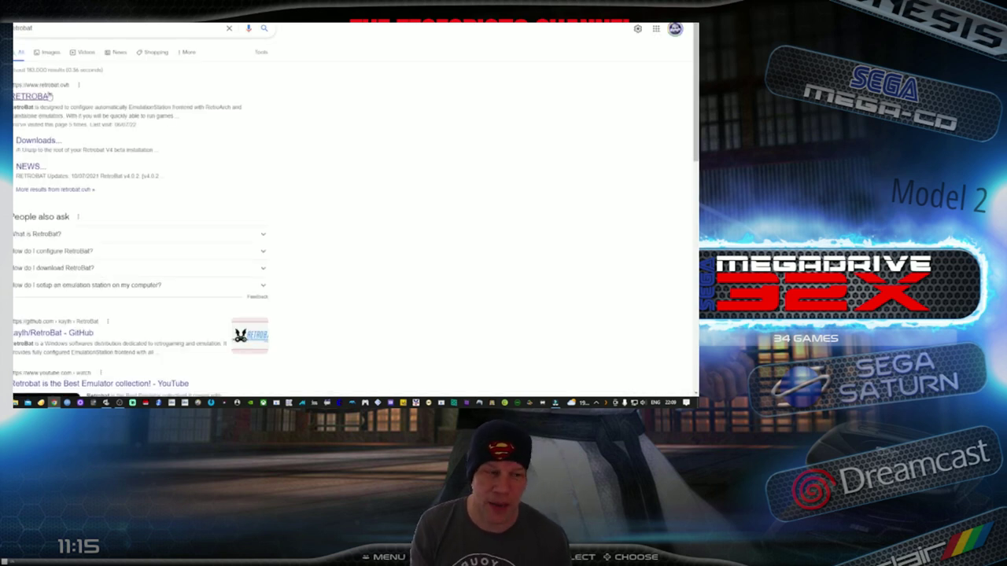
{"action": "left_click", "coordinate": [43, 98]}
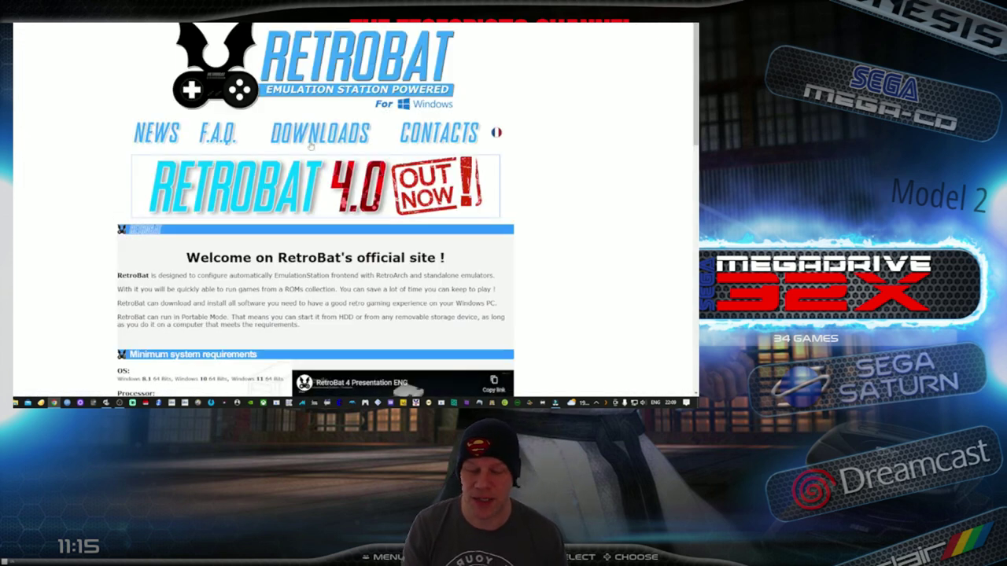
Go to the Downloads page and download the v4.0.2 (1.1Go) RetroBat setup.
{"action": "left_click", "coordinate": [337, 133]}
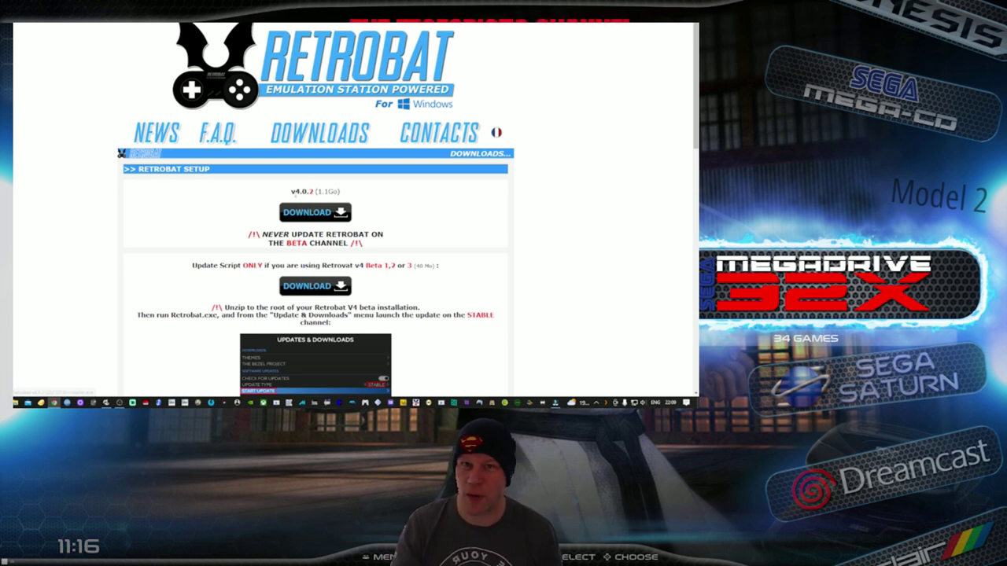
{"action": "left_click_drag", "start_coordinate": [288, 192], "coordinate": [344, 213]}
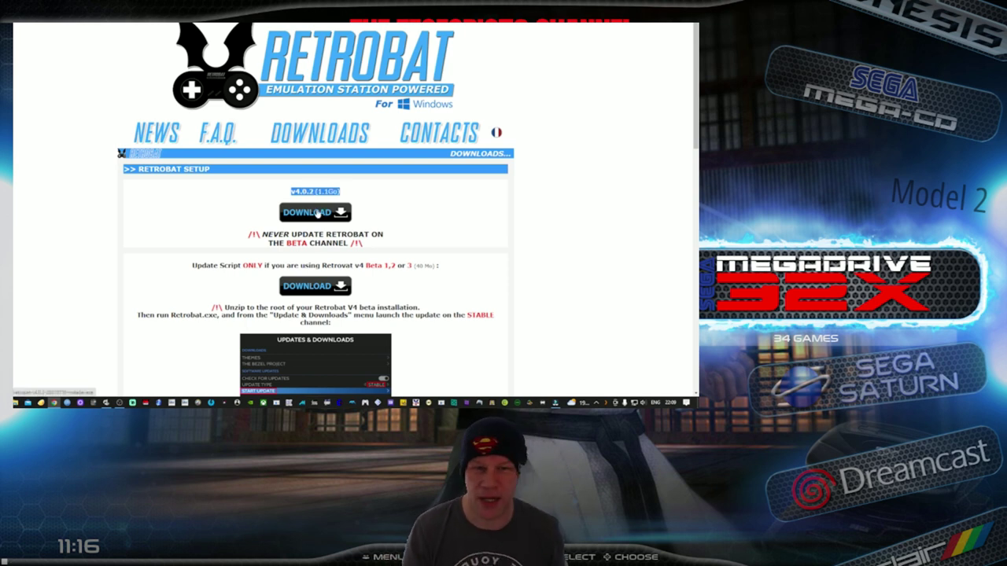
{"action": "left_click", "coordinate": [317, 214]}
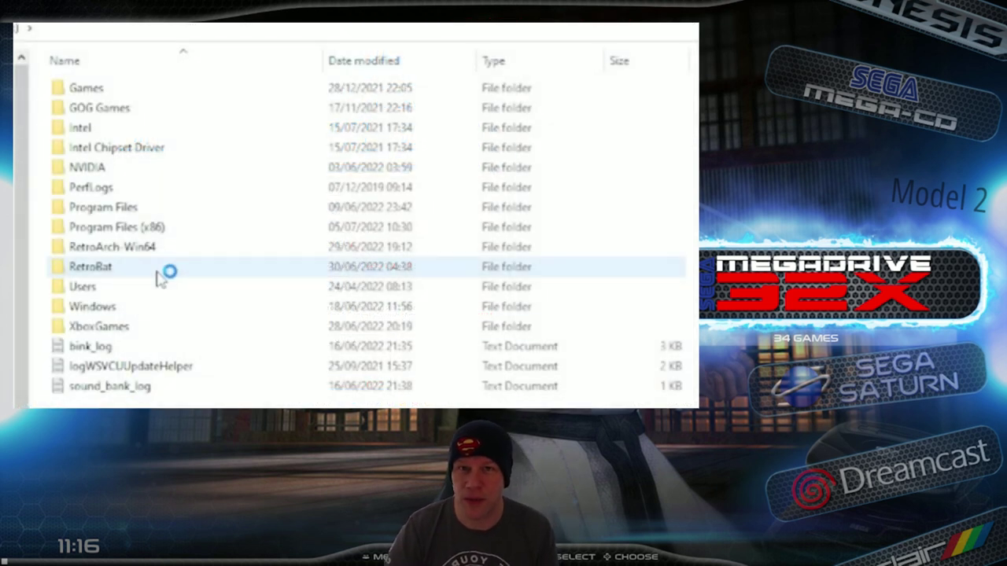
Open the C:\RetroBat installation folder and then its roms folder.
{"action": "left_click", "coordinate": [158, 271]}
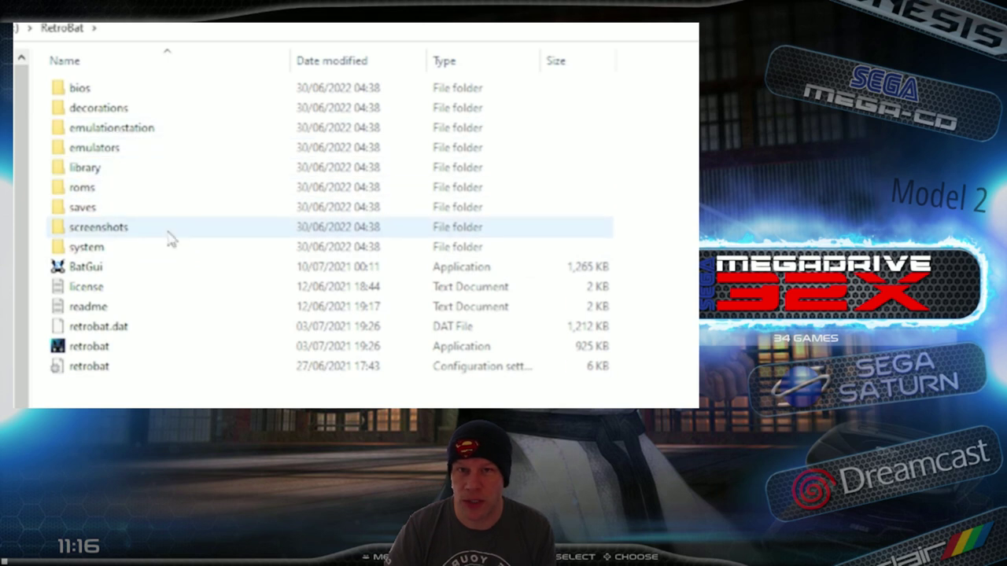
{"action": "double_click", "coordinate": [153, 191]}
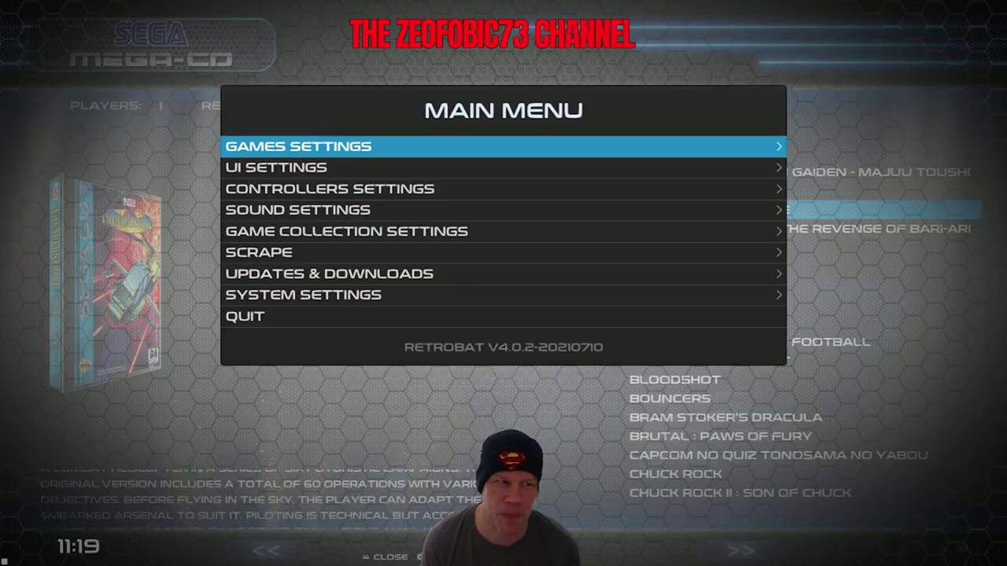
In Games Settings, cycle Game Ratio through Config, Core Provided, Custom and 1/1 up to 16/10.
{"action": "key", "text": "Return"}
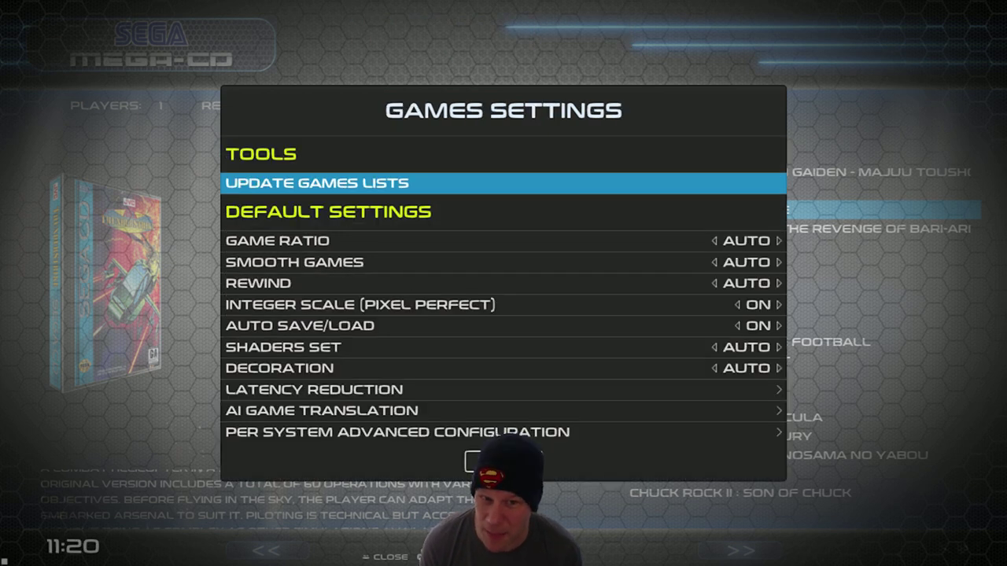
{"action": "key", "text": "Down"}
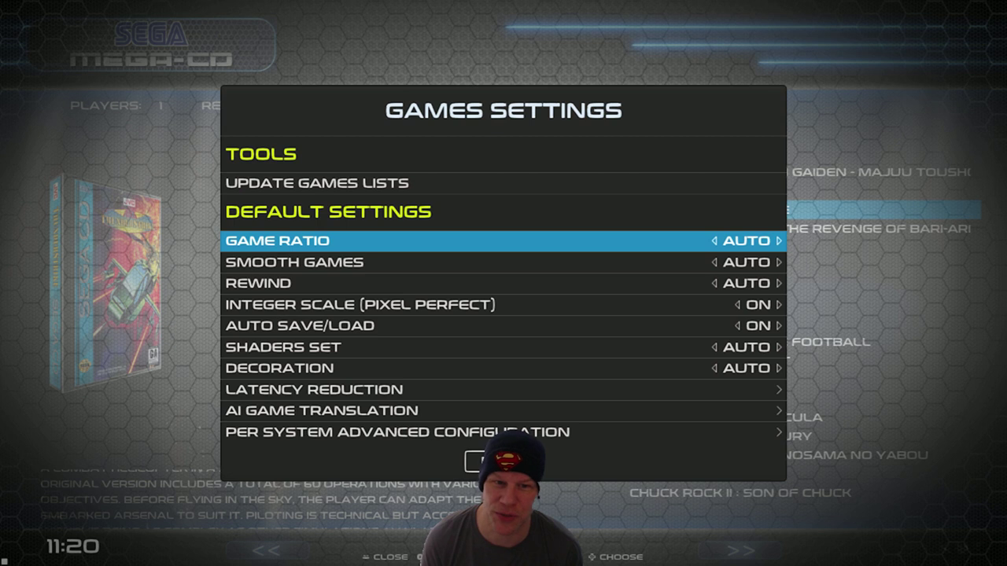
{"action": "key", "text": "Right"}
{"action": "key", "text": "Right"}
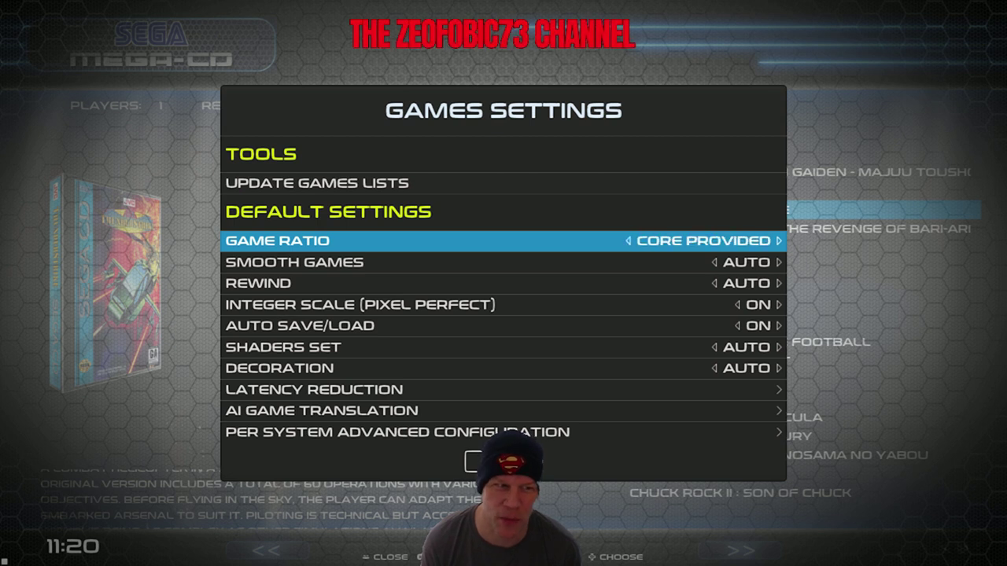
{"action": "key", "text": "Right"}
{"action": "key", "text": "Right"}
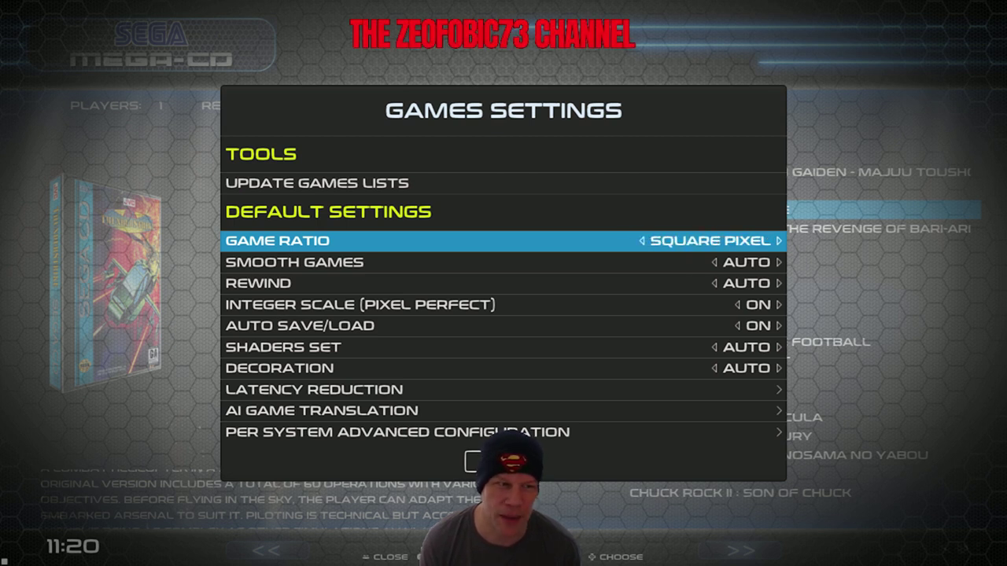
{"action": "key", "text": "Right"}
{"action": "key", "text": "Right"}
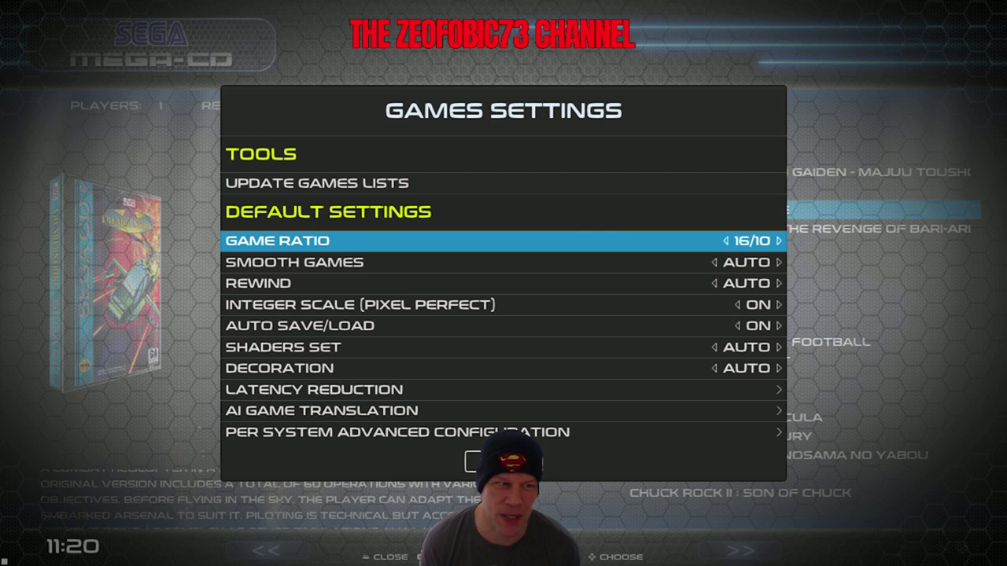
{"action": "key", "text": "Right"}
{"action": "key", "text": "Right"}
{"action": "key", "text": "Right"}
{"action": "key", "text": "Right"}
{"action": "key", "text": "Right"}
{"action": "key", "text": "Right"}
{"action": "key", "text": "Right"}
{"action": "key", "text": "Right"}
{"action": "key", "text": "Right"}
{"action": "key", "text": "Right"}
{"action": "key", "text": "Right"}
{"action": "key", "text": "Right"}
{"action": "key", "text": "Right"}
{"action": "key", "text": "Right"}
{"action": "key", "text": "Right"}
{"action": "key", "text": "Right"}
{"action": "key", "text": "Right"}
Review Games Settings from Rewind down to Missing BIOS, then return to the main menu's Sound Settings.
{"action": "key", "text": "Down"}
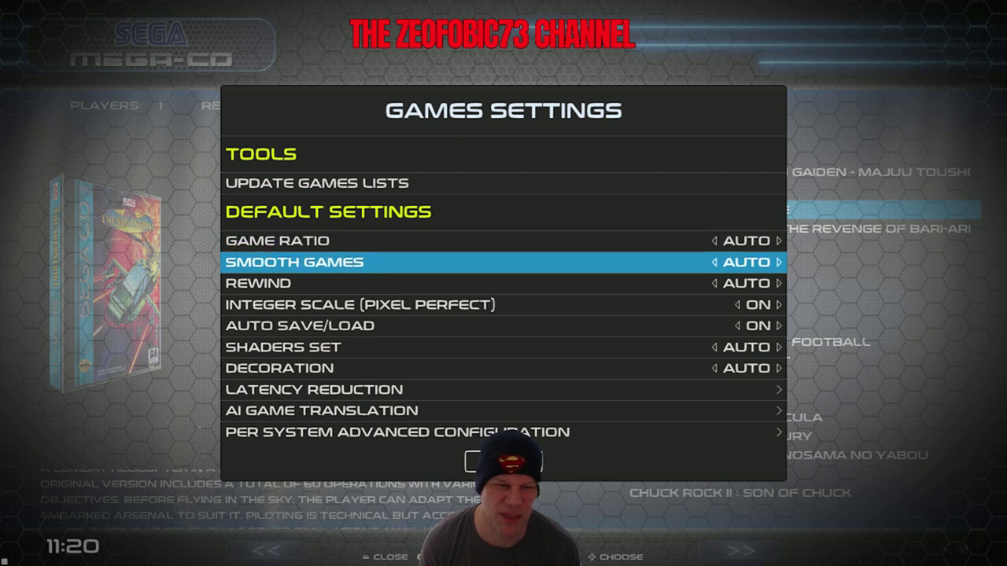
{"action": "key", "text": "Down"}
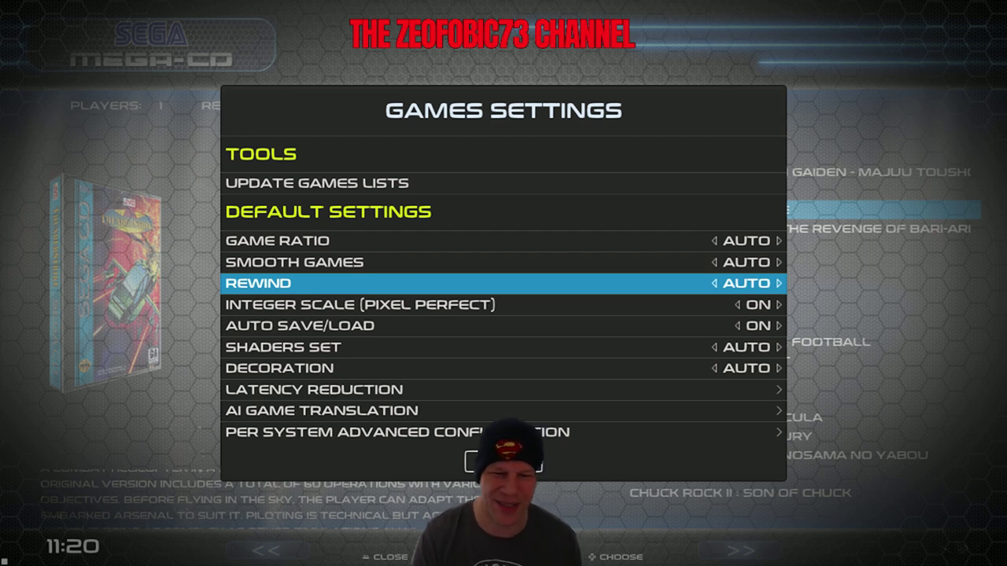
{"action": "key", "text": "Down"}
{"action": "key", "text": "Down"}
{"action": "key", "text": "Down"}
{"action": "key", "text": "Down"}
{"action": "key", "text": "Down"}
{"action": "key", "text": "Down"}
{"action": "key", "text": "Down"}
{"action": "key", "text": "Down"}
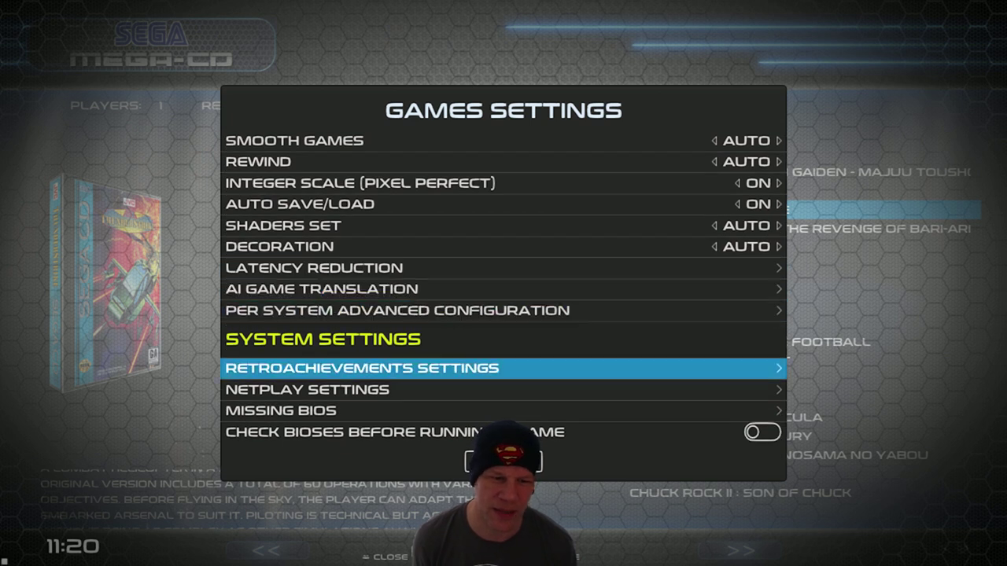
{"action": "key", "text": "Down"}
{"action": "key", "text": "Down"}
{"action": "key", "text": "Escape"}
{"action": "key", "text": "Down"}
{"action": "key", "text": "Down"}
{"action": "key", "text": "Down"}
{"action": "key", "text": "Up"}
{"action": "key", "text": "Up"}
{"action": "key", "text": "Down"}
{"action": "key", "text": "Down"}
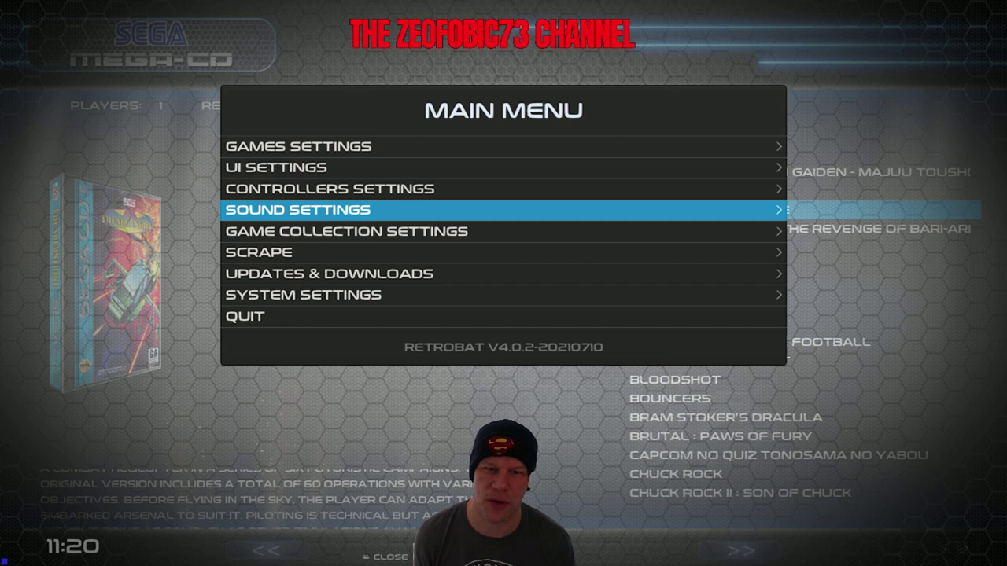
Go down to SCRAPE in the main menu and open the Scraper screen.
{"action": "key", "text": "Down"}
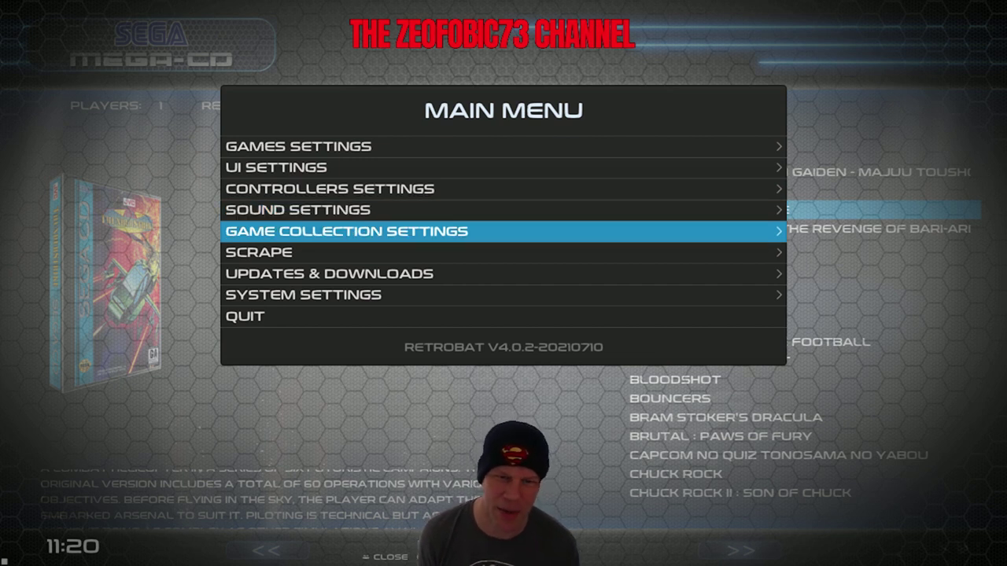
{"action": "key", "text": "Down"}
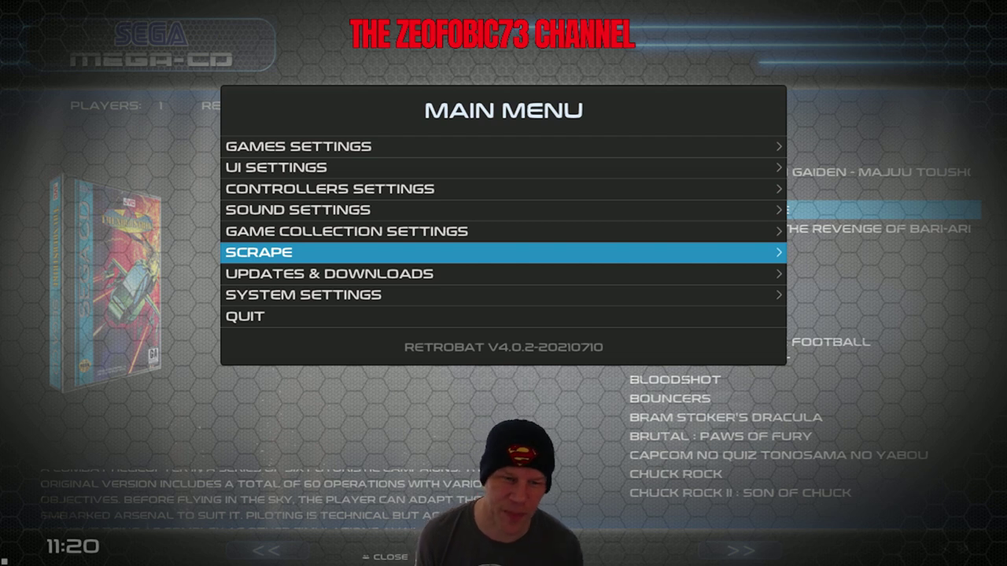
{"action": "key", "text": "Return"}
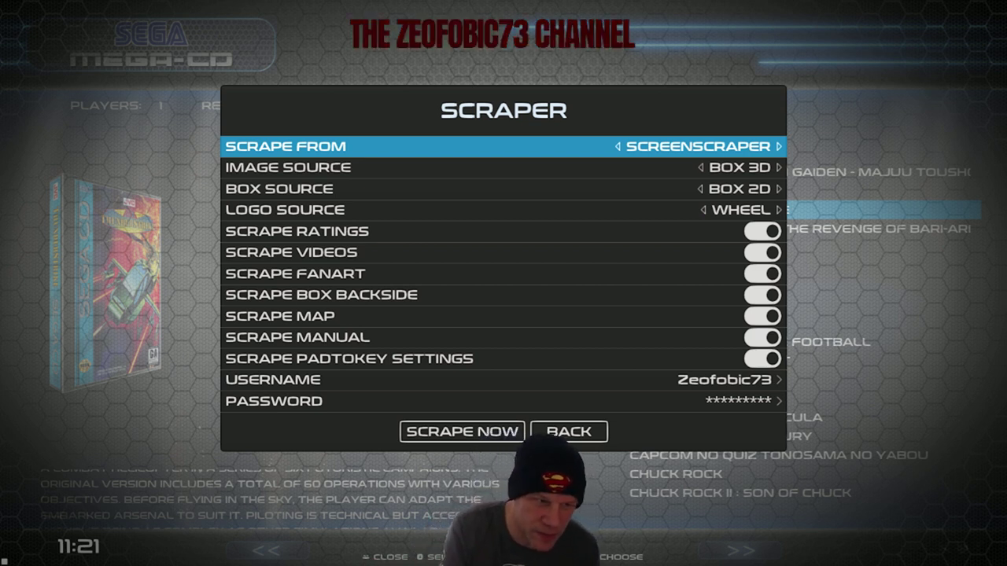
Look over the scraper options and the ScreenScraper source, then exit to the system carousel on Sega Genesis.
{"action": "key", "text": "Down"}
{"action": "key", "text": "Down"}
{"action": "key", "text": "Down"}
{"action": "key", "text": "Down"}
{"action": "key", "text": "Down"}
{"action": "key", "text": "Down"}
{"action": "key", "text": "Down"}
{"action": "key", "text": "Down"}
{"action": "key", "text": "Down"}
{"action": "key", "text": "Down"}
{"action": "key", "text": "Down"}
{"action": "key", "text": "Down"}
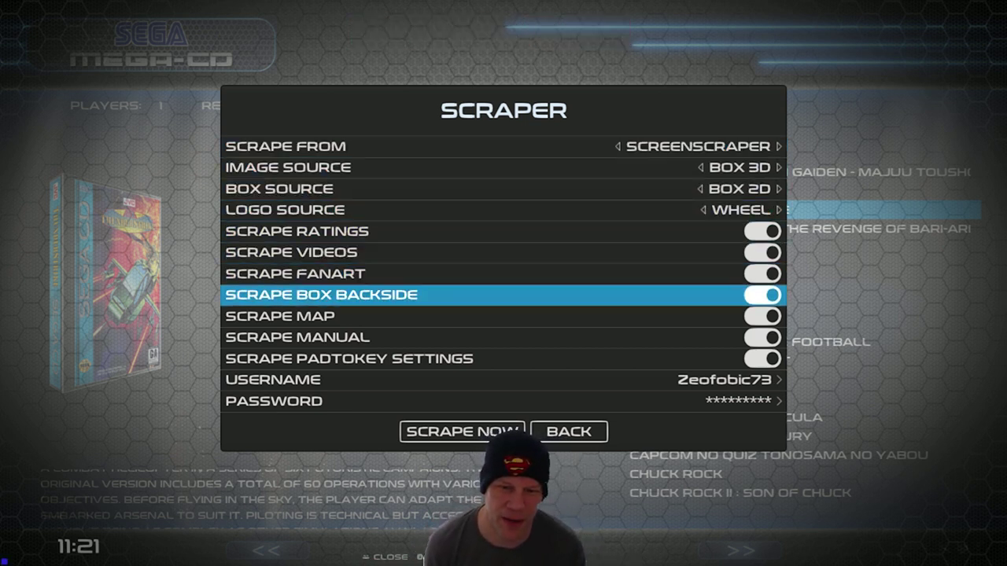
{"action": "key", "text": "Up"}
{"action": "key", "text": "Up"}
{"action": "key", "text": "Up"}
{"action": "key", "text": "Up"}
{"action": "key", "text": "Up"}
{"action": "key", "text": "Up"}
{"action": "key", "text": "Up"}
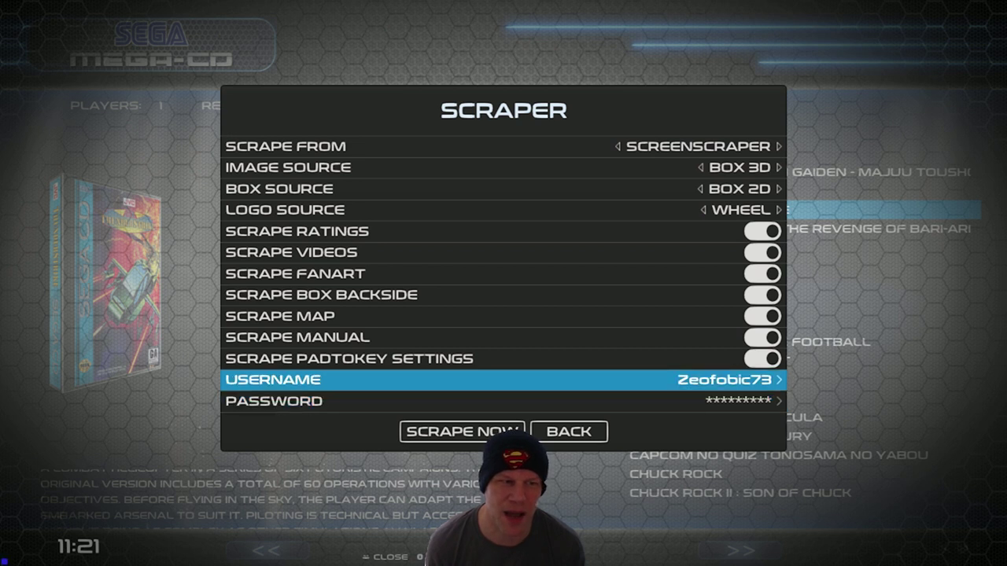
{"action": "key", "text": "Up"}
{"action": "key", "text": "Up"}
{"action": "key", "text": "Up"}
{"action": "key", "text": "Up"}
{"action": "key", "text": "Up"}
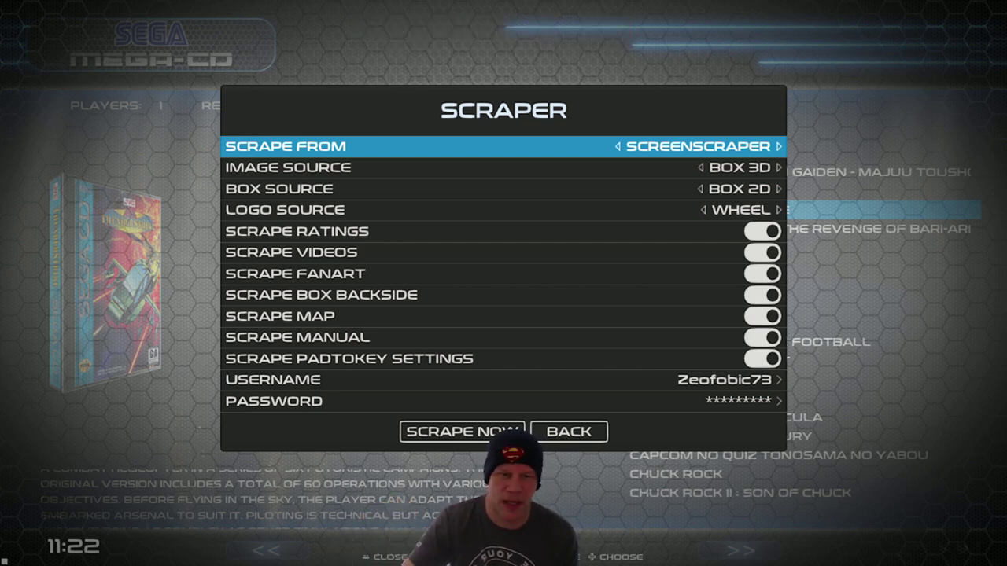
{"action": "key", "text": "Up"}
{"action": "key", "text": "Right"}
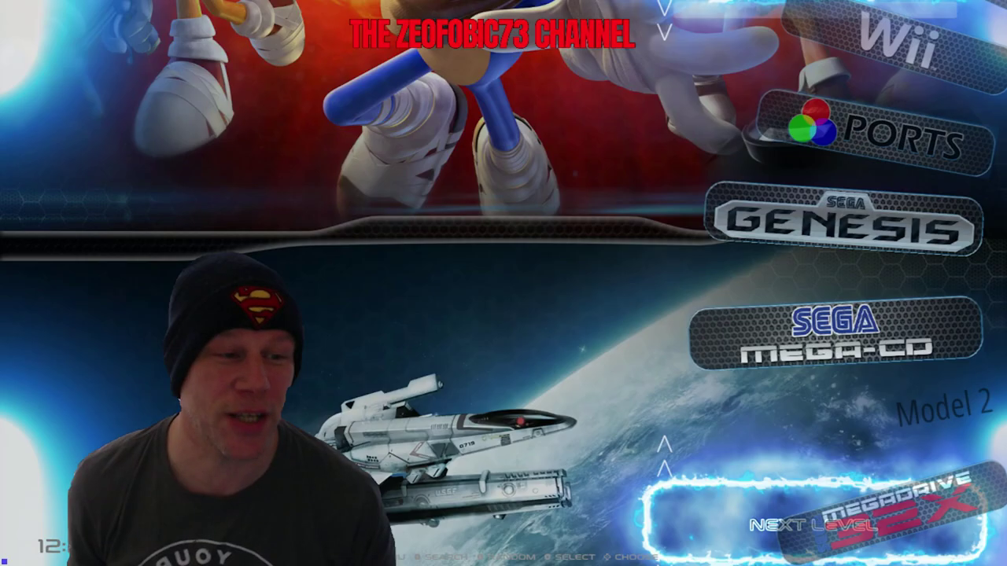
{"action": "key", "text": "Up"}
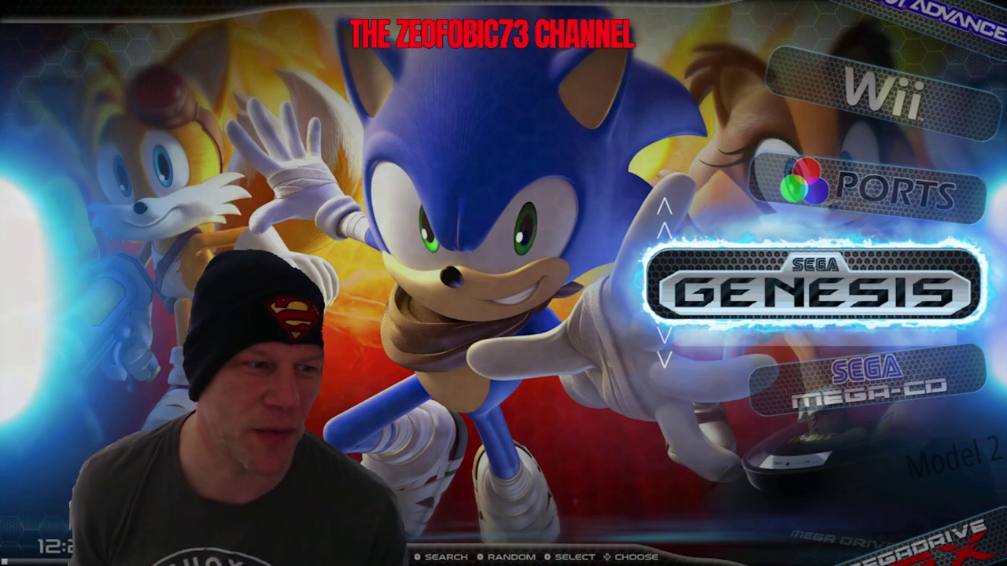
Cycle the system carousel from Wii and Genesis down to MS-DOS, then open the RetroBat folder in Explorer.
{"action": "key", "text": "Up"}
{"action": "key", "text": "Up"}
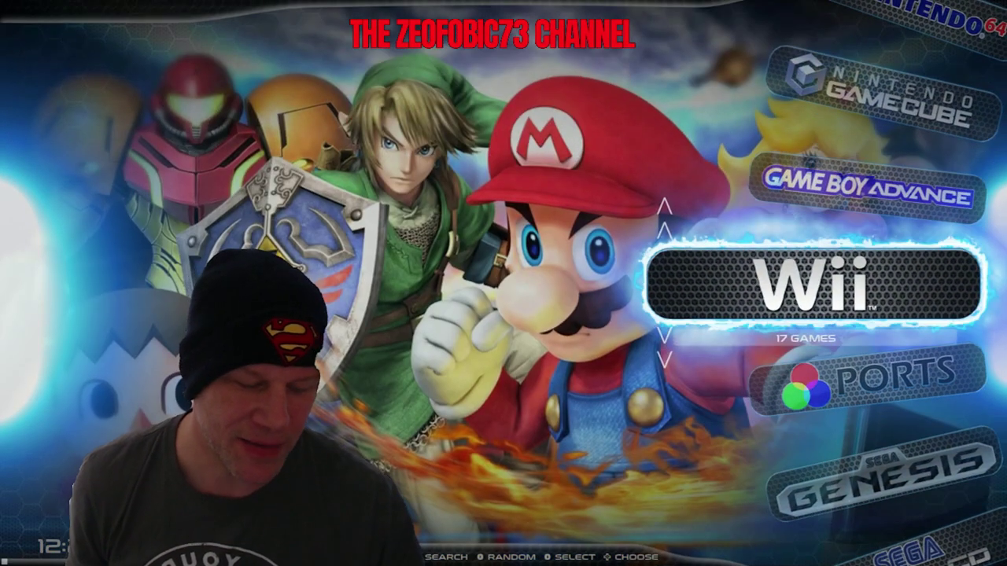
{"action": "key", "text": "Down"}
{"action": "key", "text": "Down"}
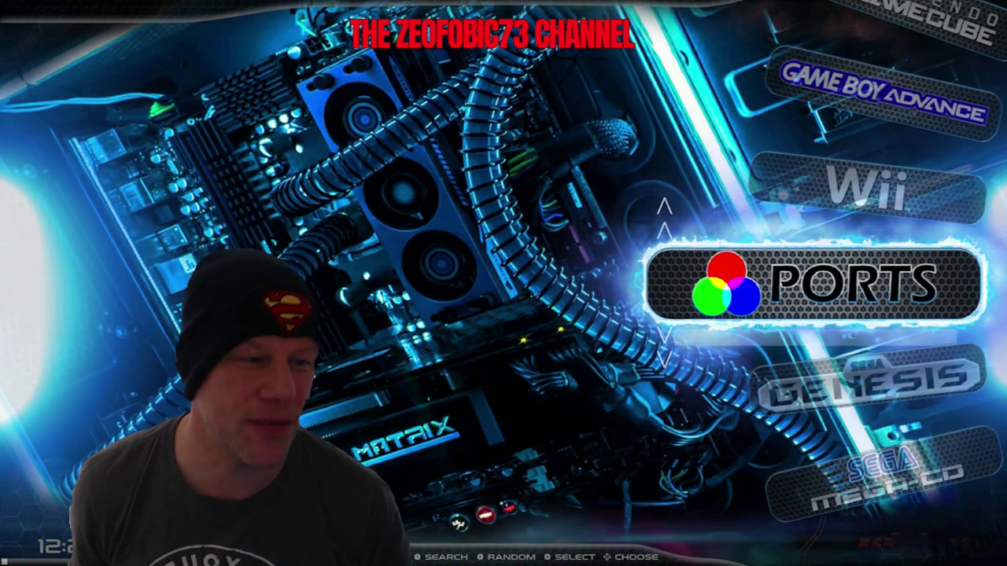
{"action": "key", "text": "Down"}
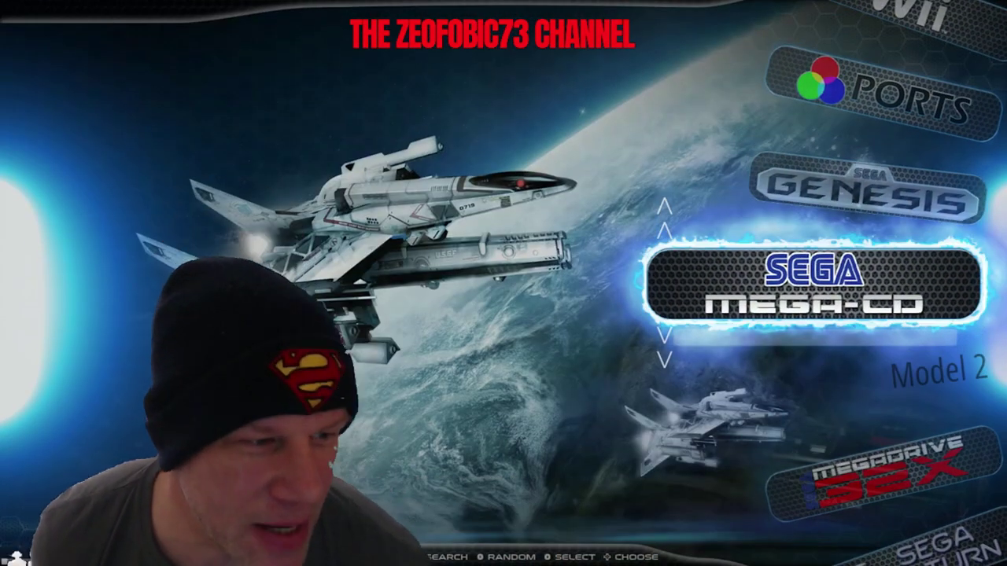
{"action": "key", "text": "Down"}
{"action": "key", "text": "Down"}
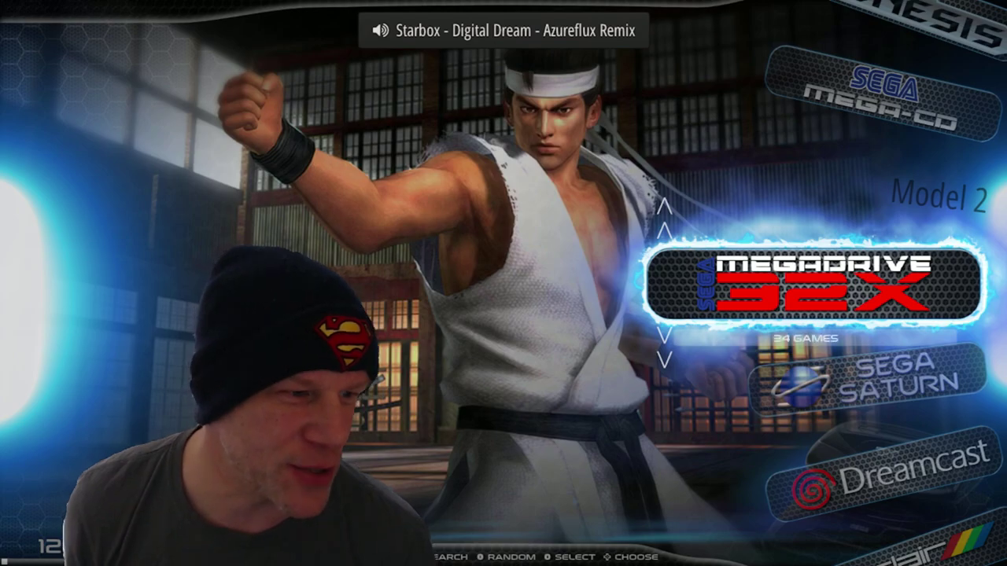
{"action": "key", "text": "Down"}
{"action": "key", "text": "Down"}
{"action": "key", "text": "Down"}
{"action": "key", "text": "Down"}
{"action": "key", "text": "Down"}
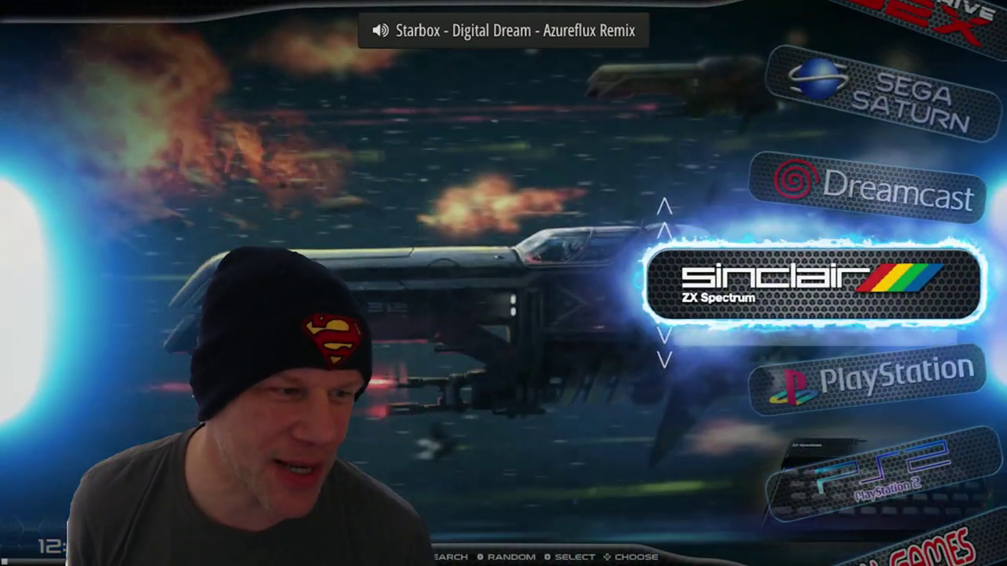
{"action": "key", "text": "Down"}
{"action": "key", "text": "Down"}
{"action": "key", "text": "Down"}
{"action": "key", "text": "Down"}
{"action": "key", "text": "Down"}
{"action": "key", "text": "Down"}
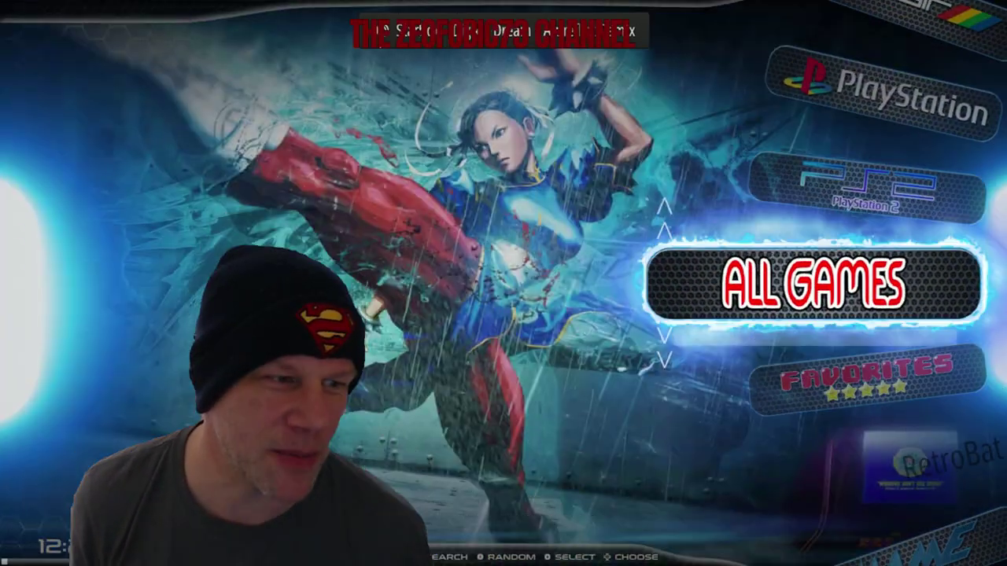
{"action": "key", "text": "super+e"}
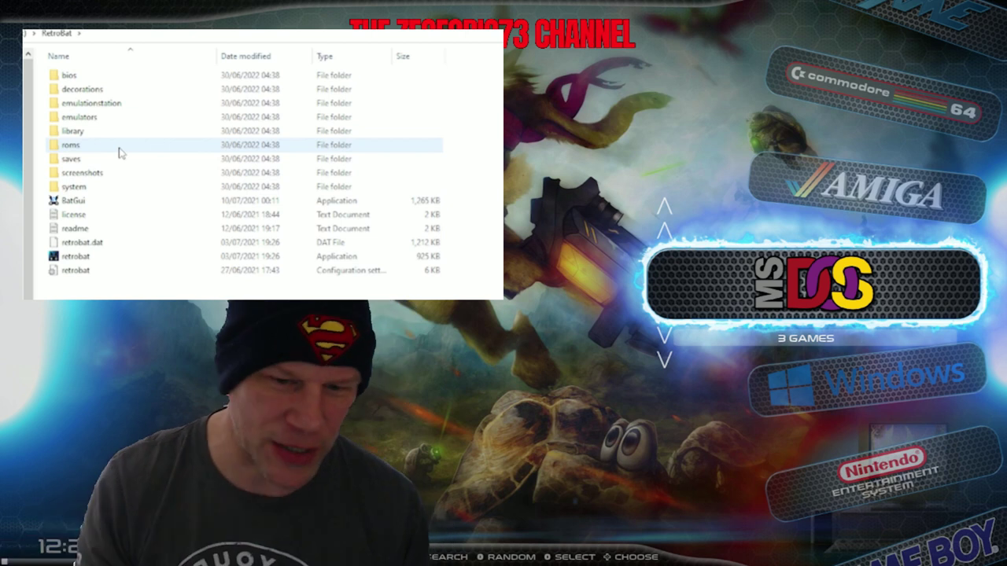
Open the roms folder, select the amiga500, apple2gs and atari5200 folders, and scroll the list.
{"action": "double_click", "coordinate": [122, 148]}
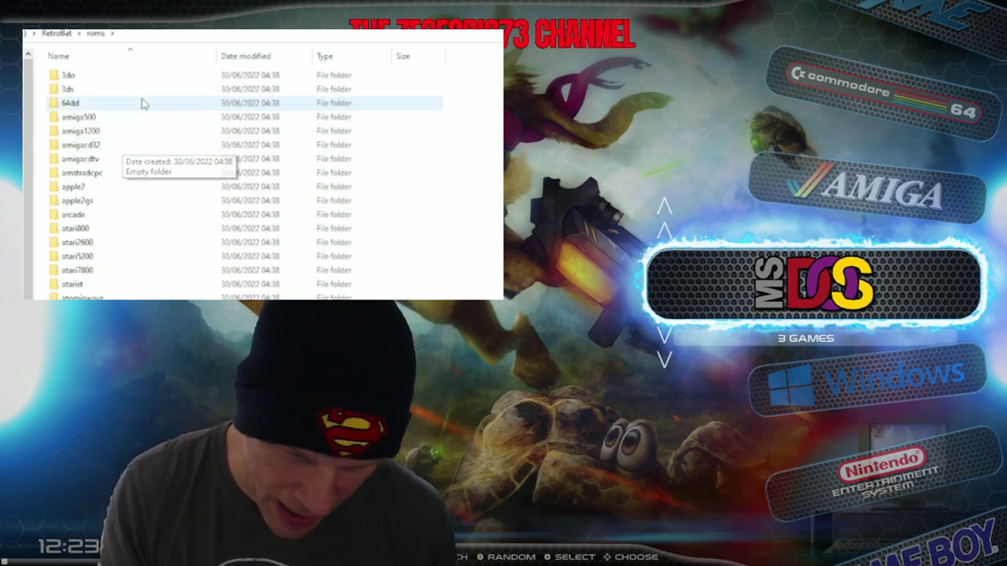
{"action": "left_click", "coordinate": [124, 118]}
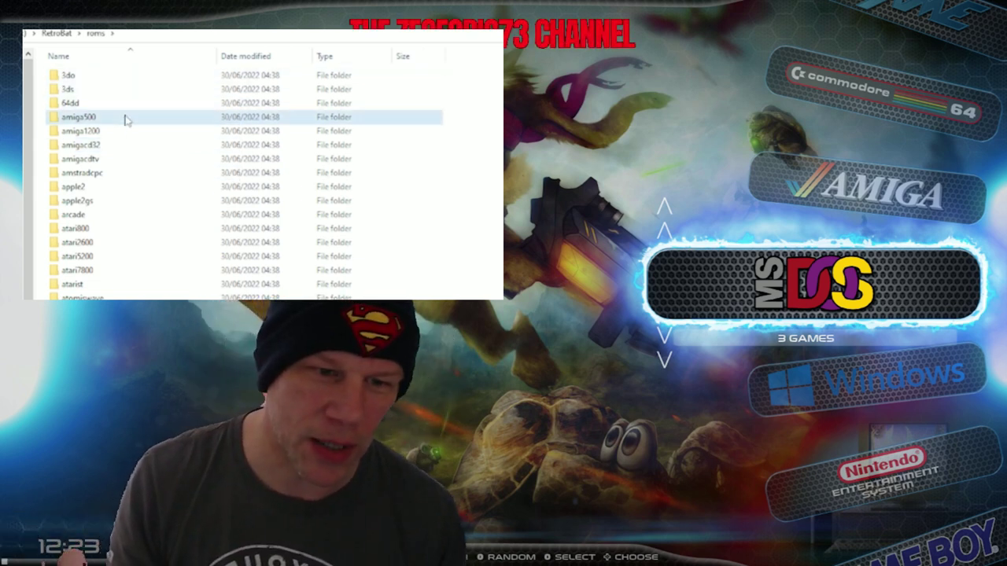
{"action": "left_click", "coordinate": [122, 203]}
{"action": "left_click", "coordinate": [119, 259]}
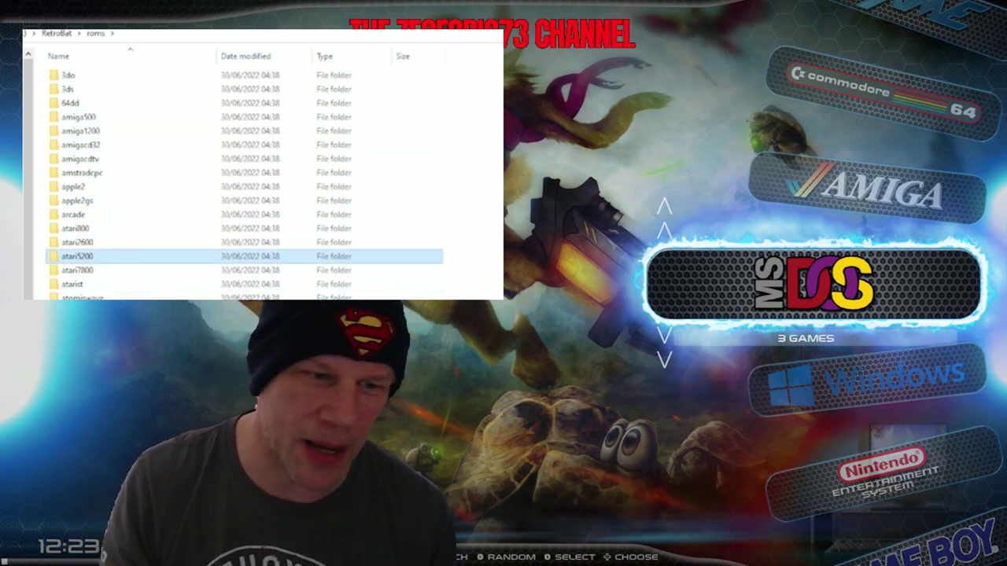
{"action": "scroll", "coordinate": [236, 181], "scroll_direction": "down", "scroll_amount": 8}
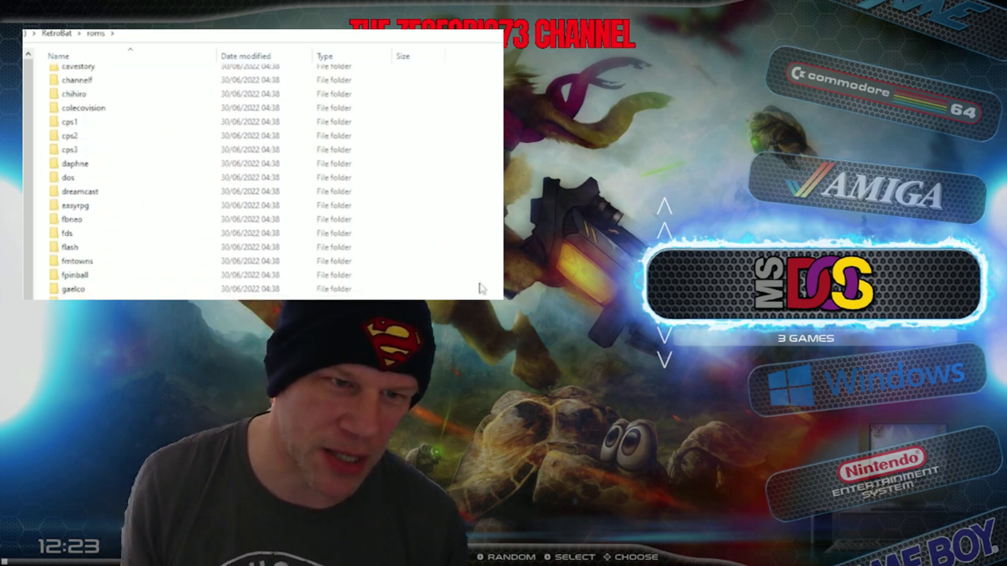